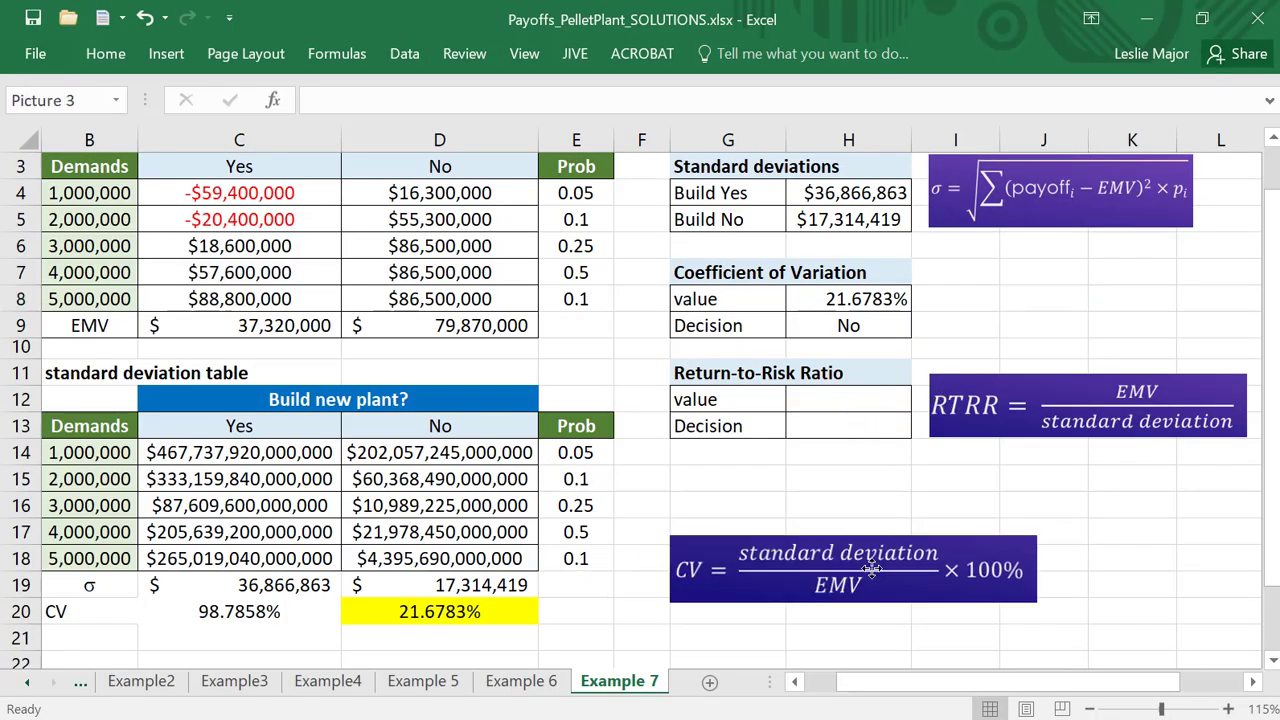
Step: Move the CV formula picture beside the Coefficient of Variation table and the RTRR formula picture below the Return-to-Risk Ratio table
drag(1002, 393, 872, 487)
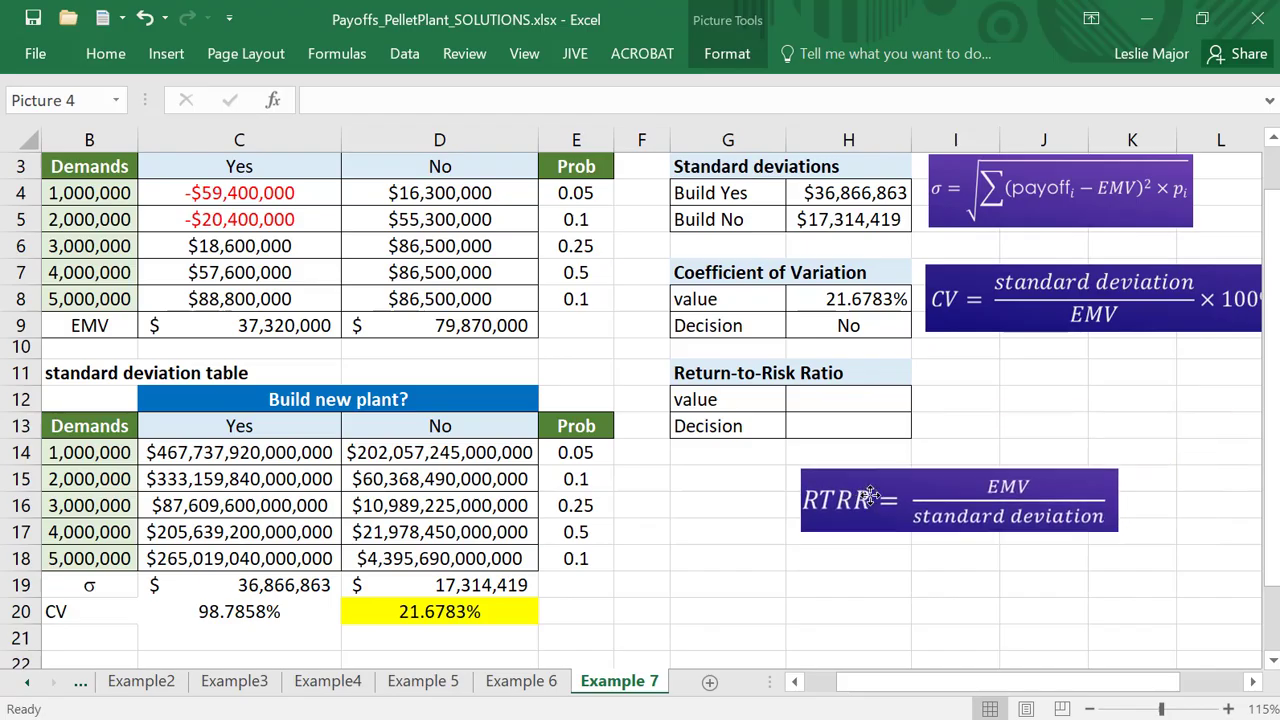
click(863, 399)
text(=)
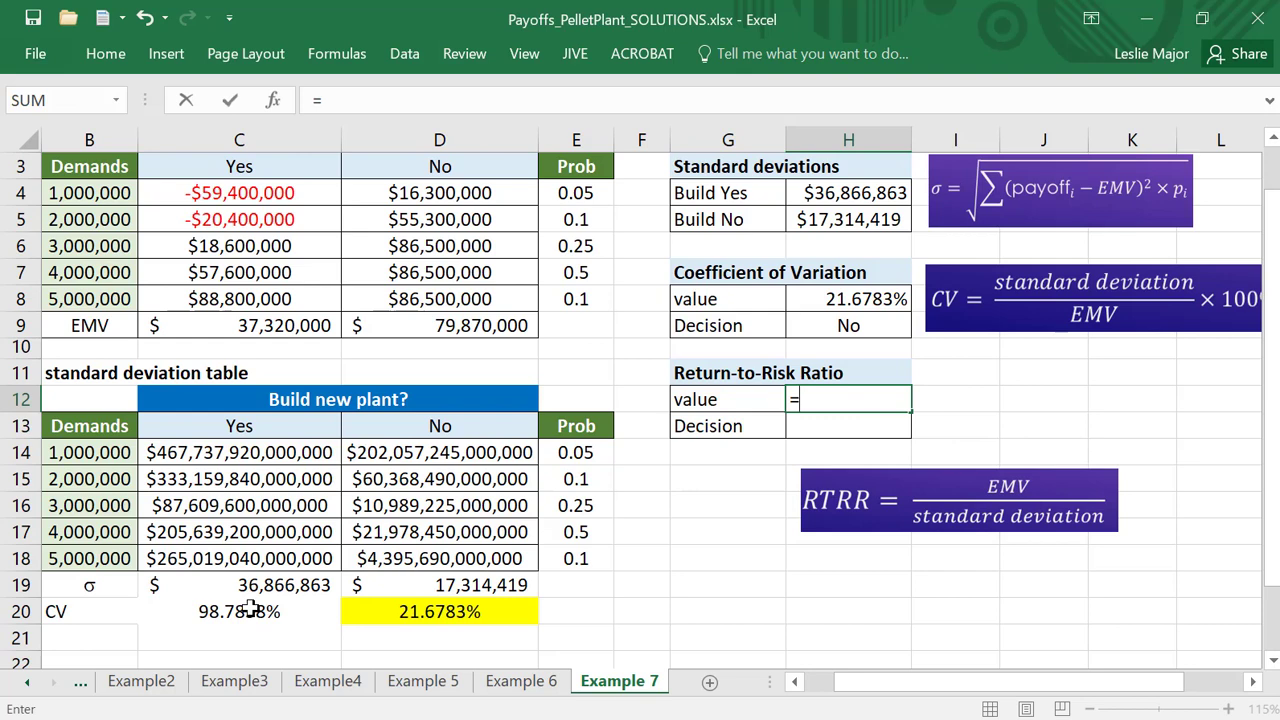
key(BackSpace)
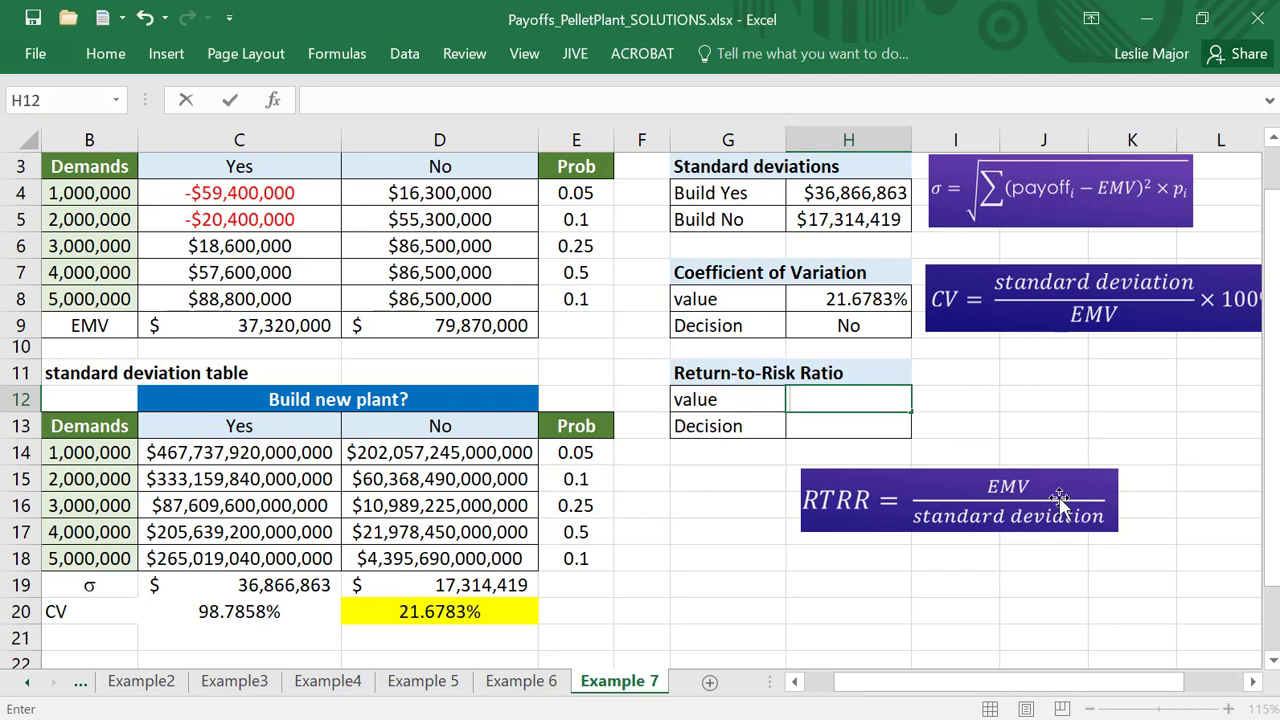
Step: Move the RTRR formula picture down beside the σ row of the standard deviation table
drag(934, 514, 750, 603)
click(1030, 573)
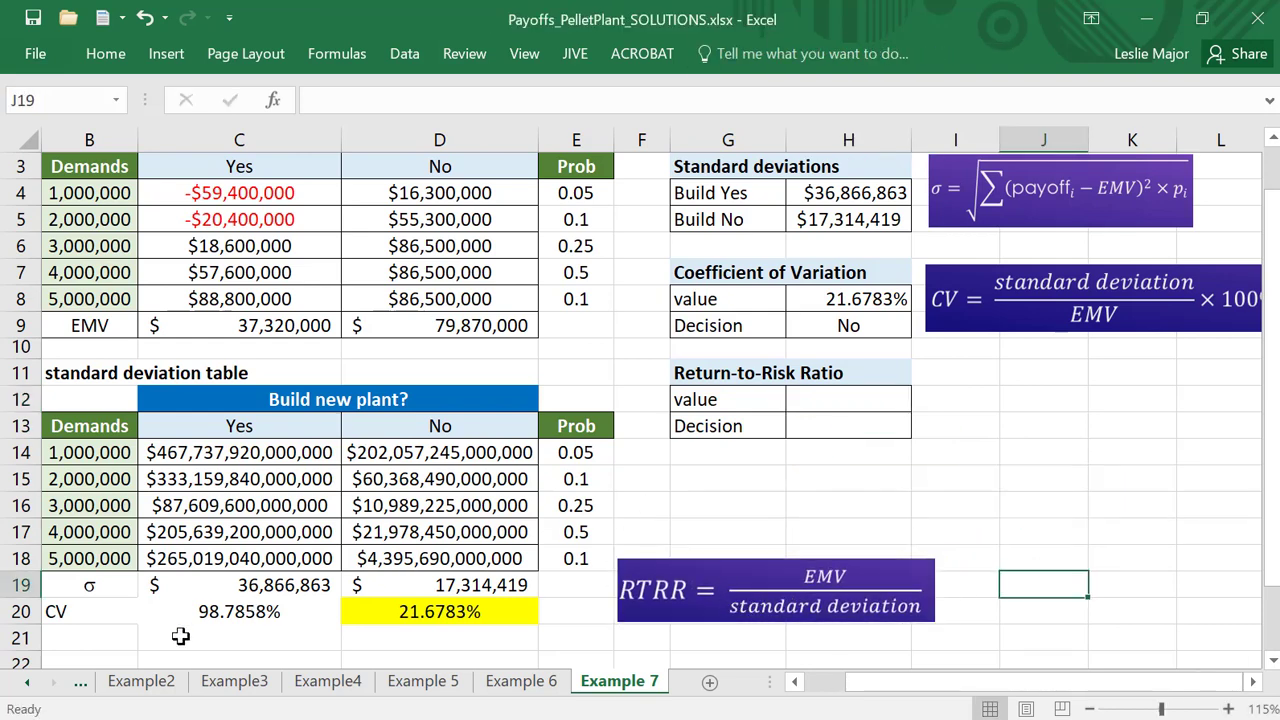
Step: Label cell B21 as RTRR and calculate the return-to-risk ratio for Yes in C21 with =C9/C19
click(104, 641)
text(RTRR)
click(219, 640)
text(=)
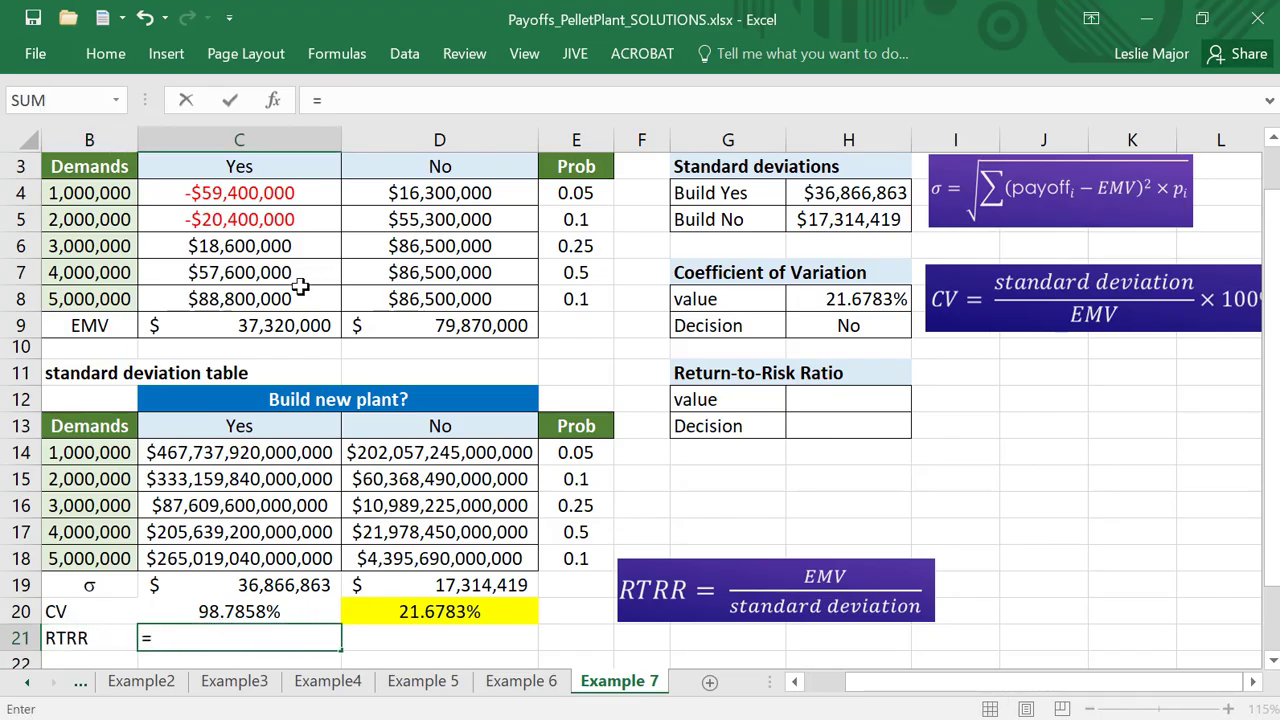
click(276, 325)
text(/)
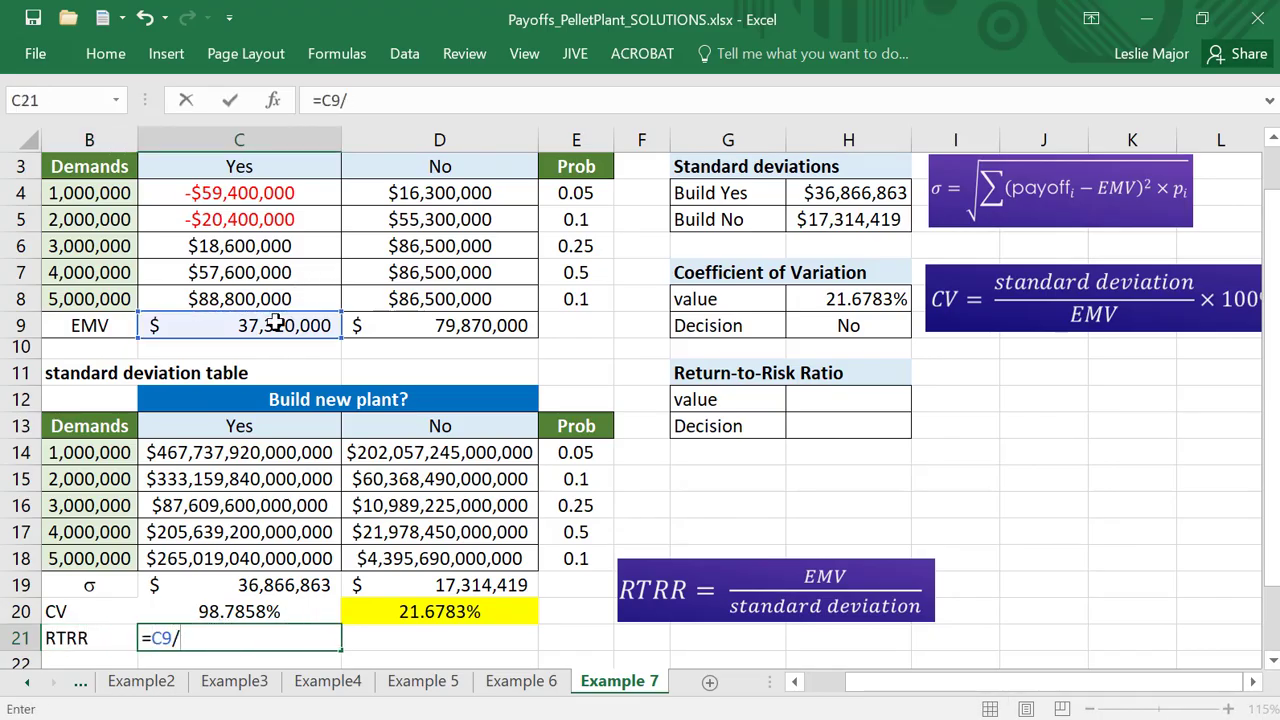
click(247, 588)
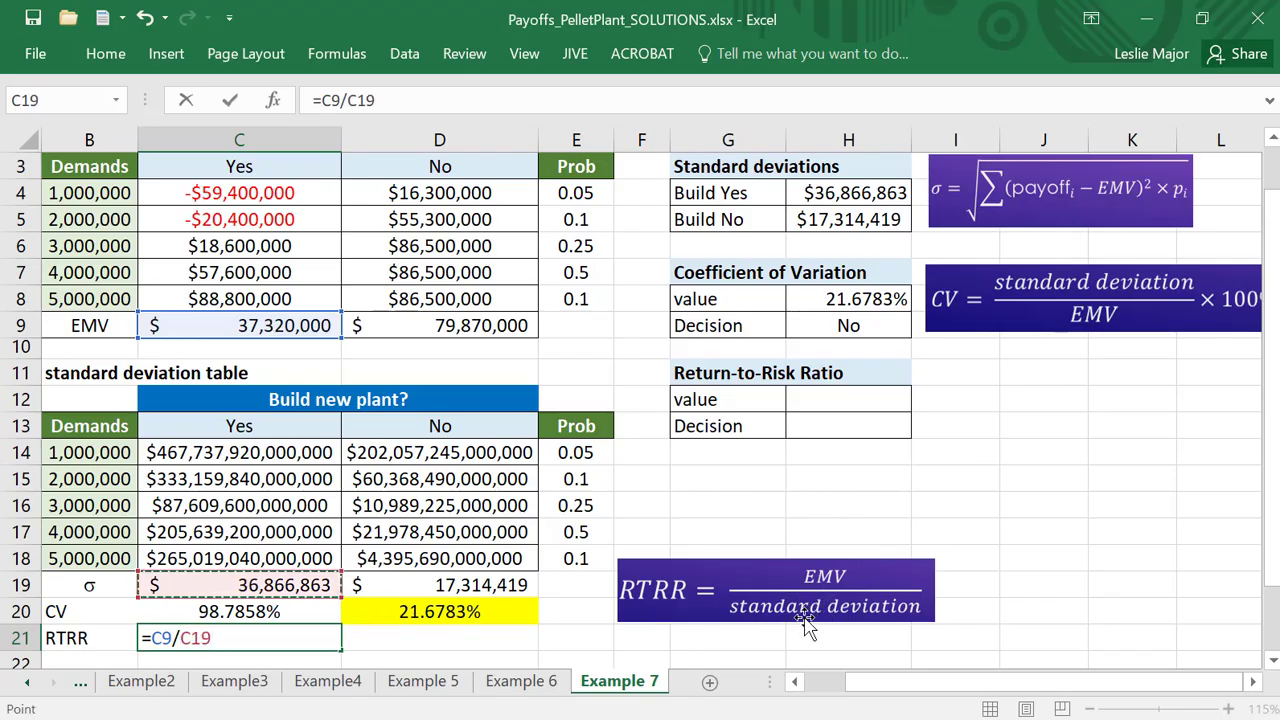
key(Return)
key(Up)
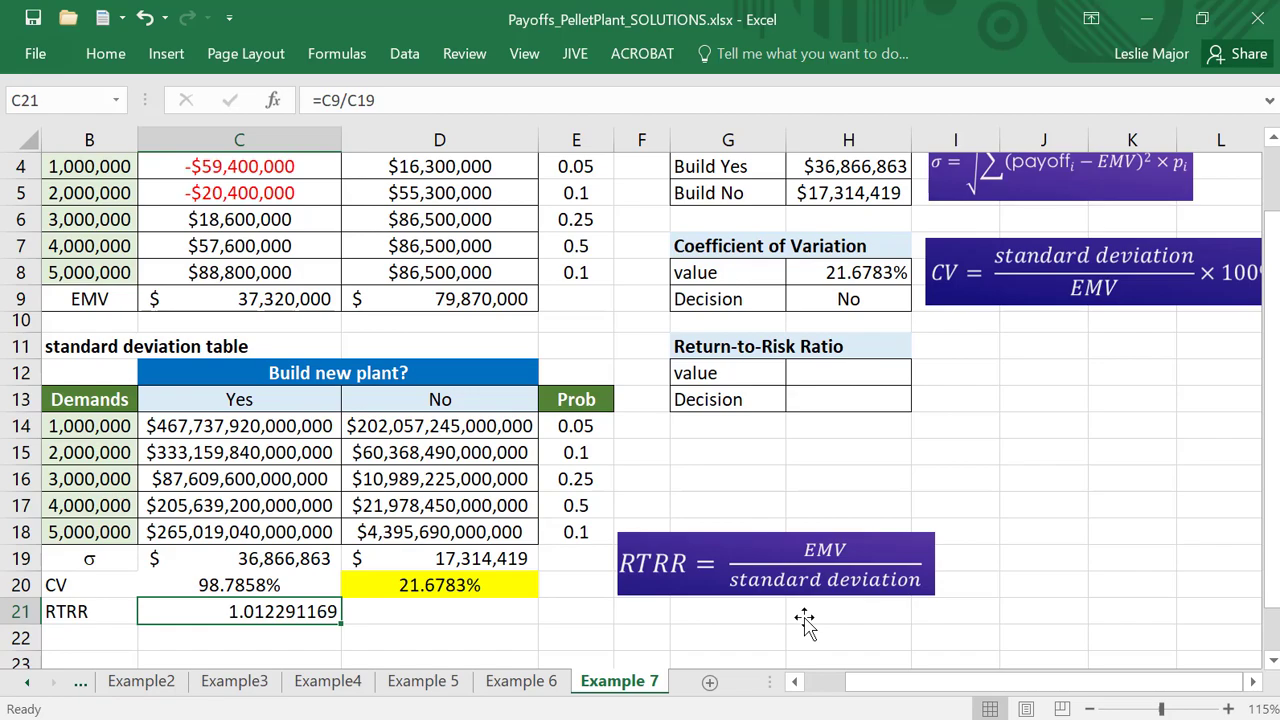
Step: Copy the return-to-risk formula from C21 into D21 for the No option
key(ctrl+c)
key(Right)
key(ctrl+v)
Step: Nudge the CV formula picture slightly closer to the Coefficient of Variation table
click(912, 538)
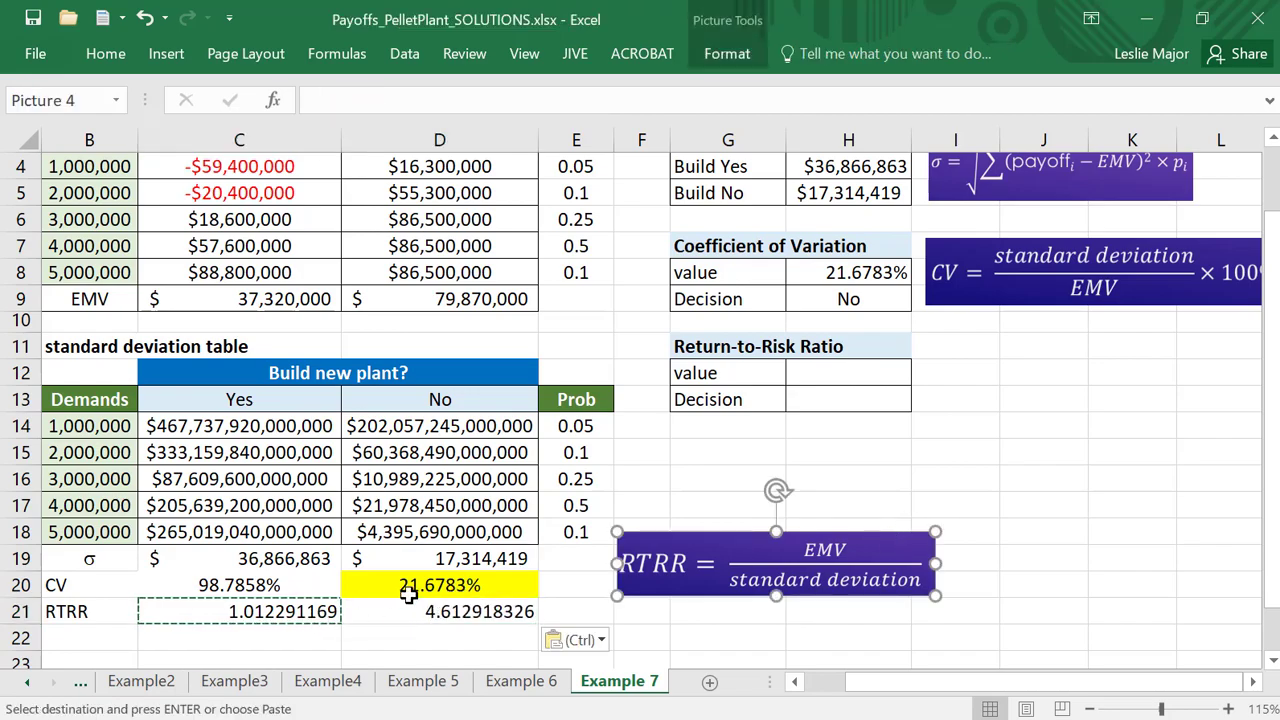
click(1088, 281)
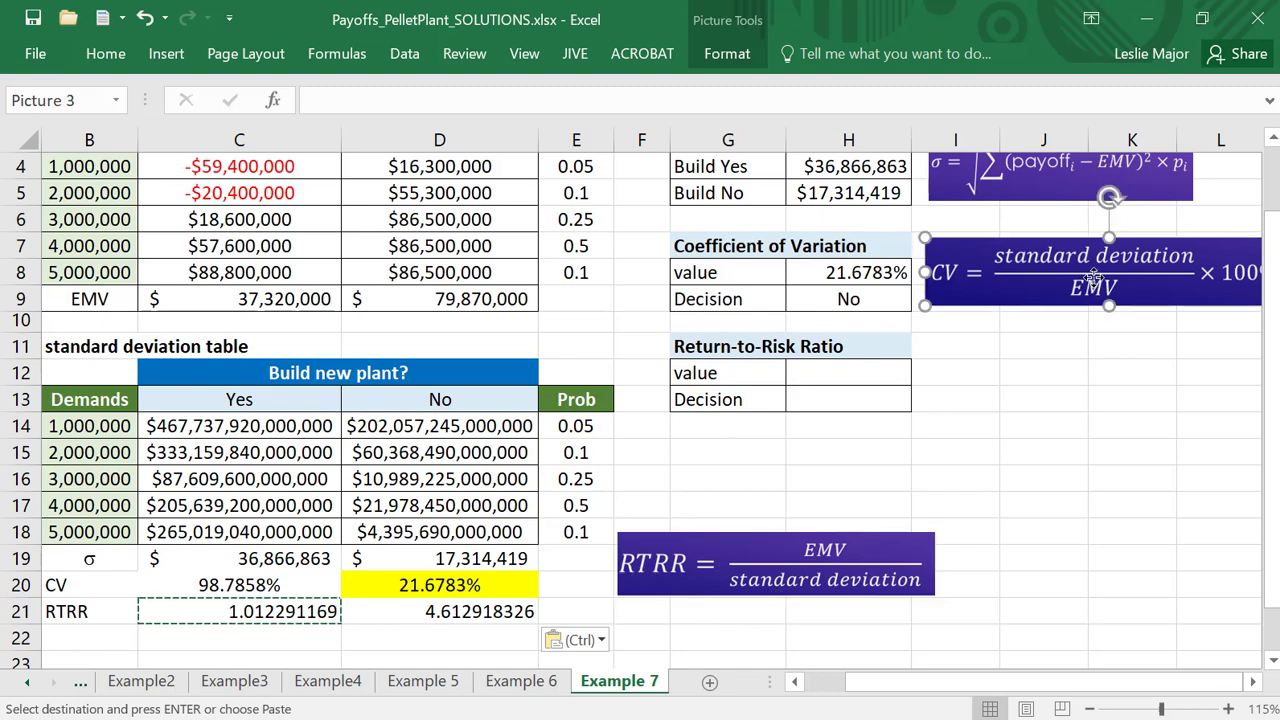
drag(1088, 280, 1088, 282)
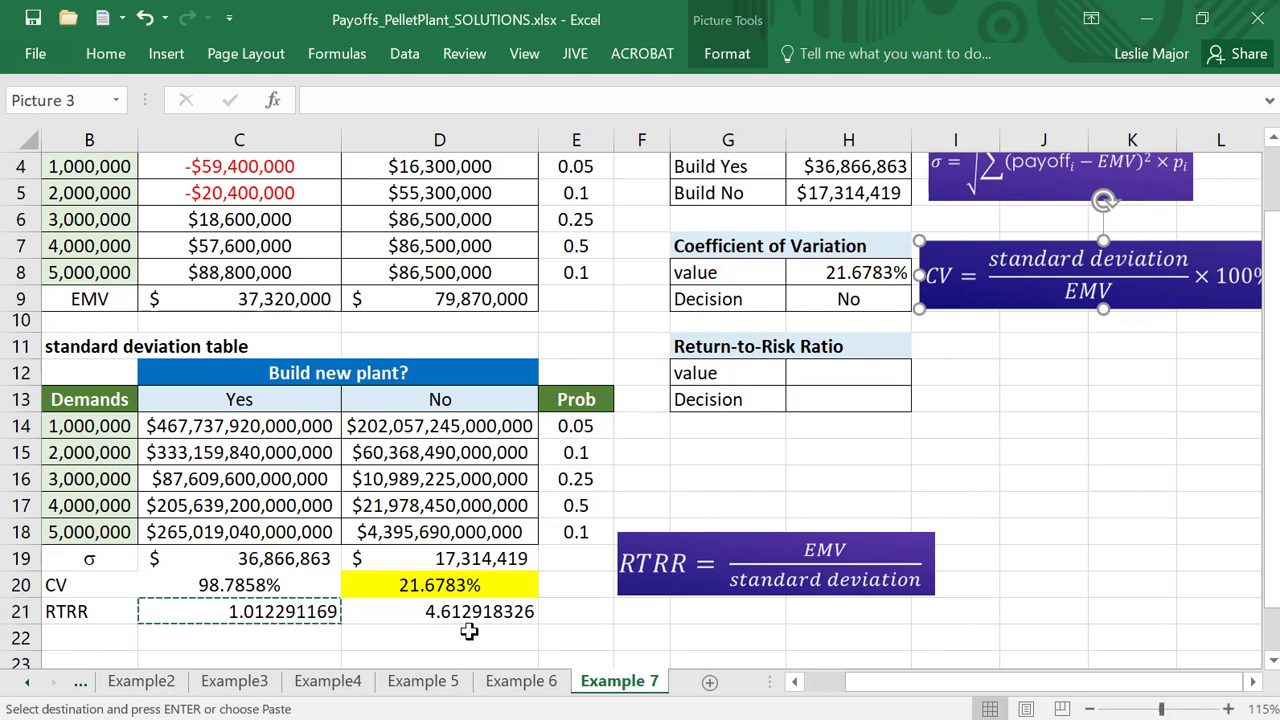
Step: Highlight the No option's RTRR value in D21 with a yellow fill
click(469, 632)
click(470, 614)
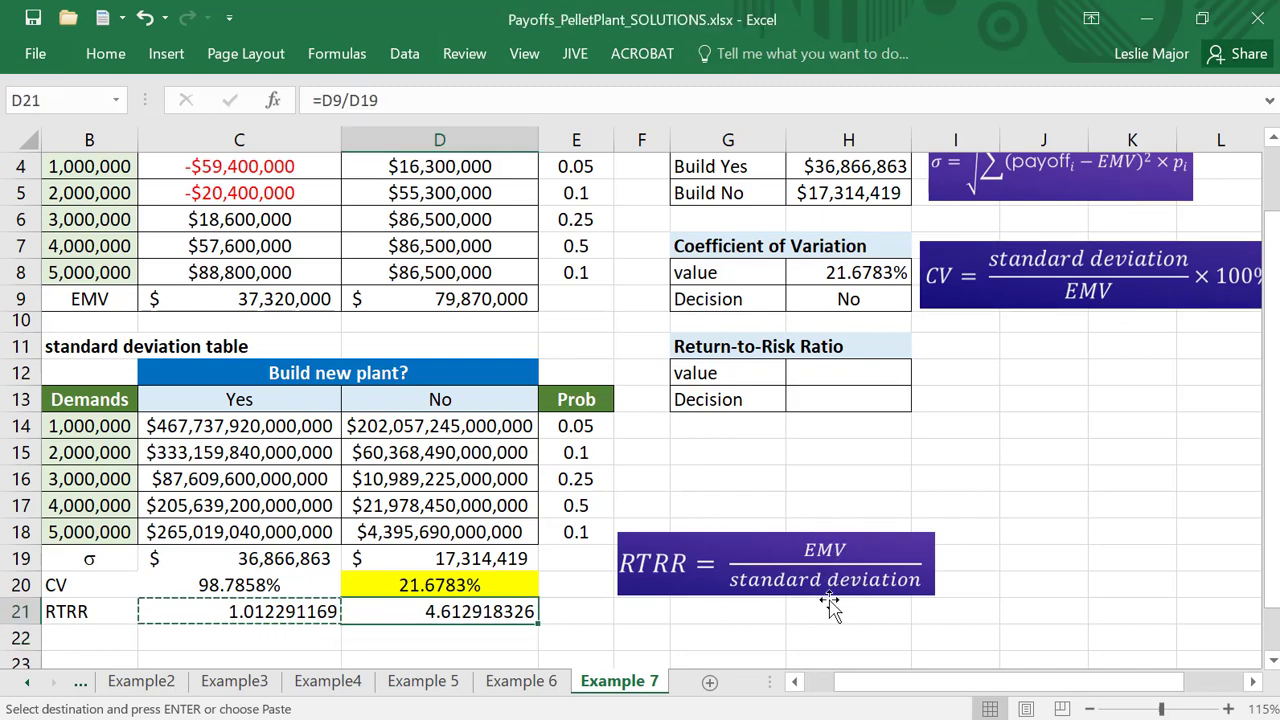
right_click(480, 617)
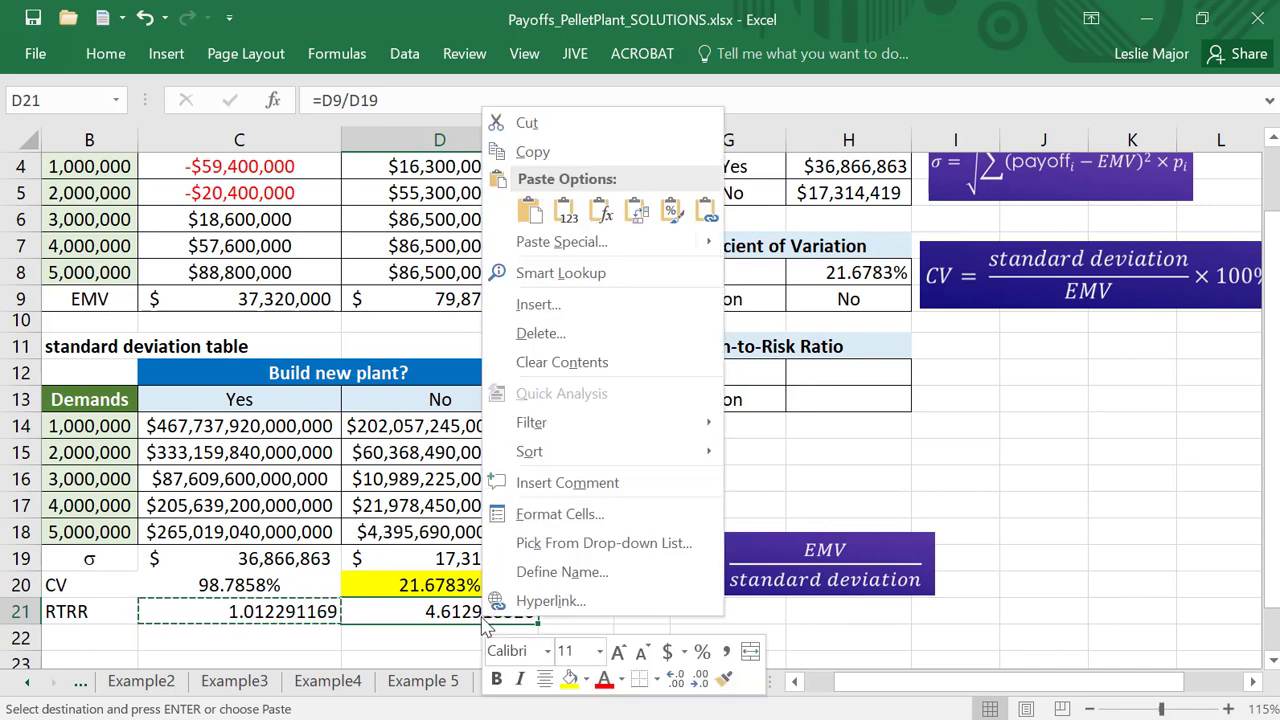
click(569, 679)
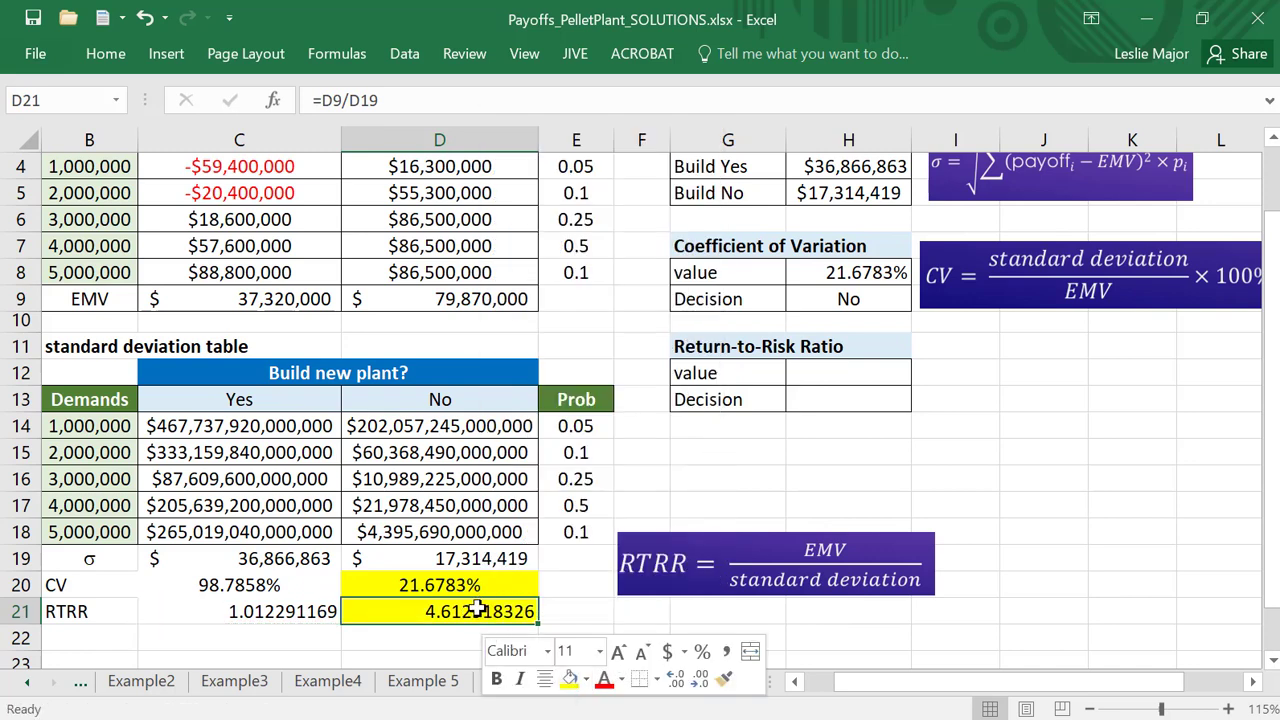
Step: Link the Return-to-Risk Ratio value cell H12 to the No option's ratio with =D21
click(878, 374)
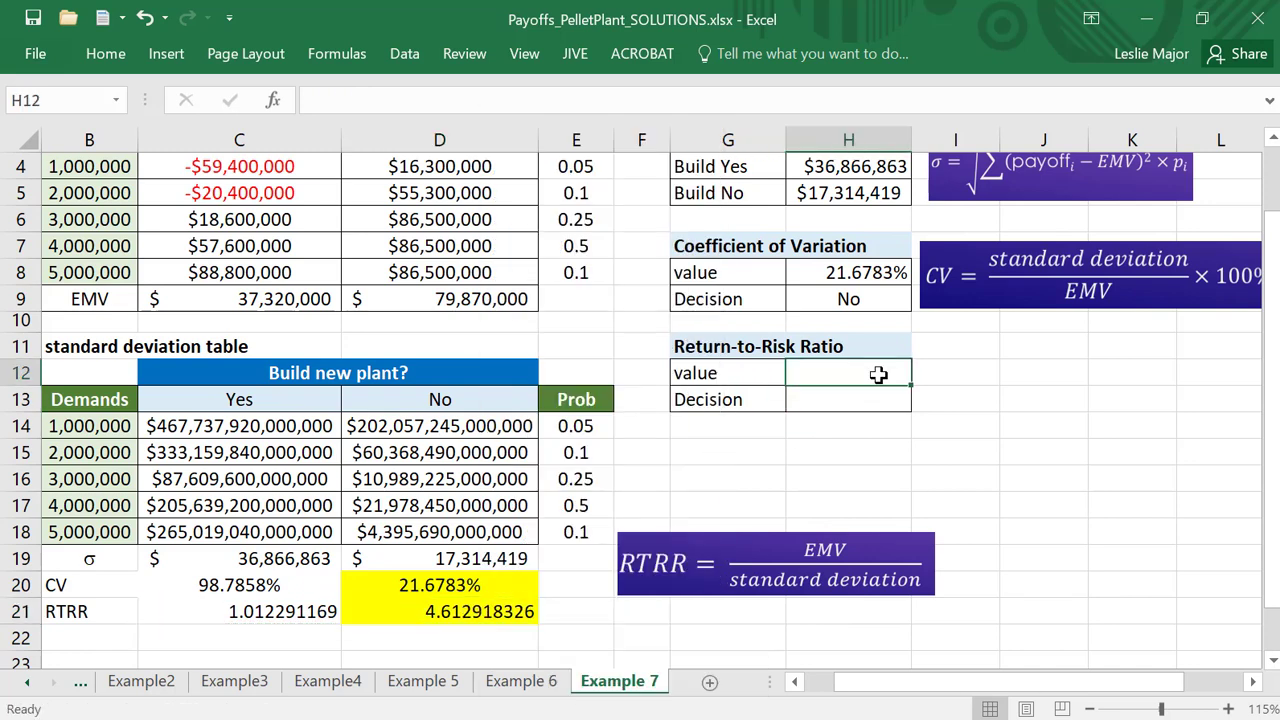
text(=)
click(455, 608)
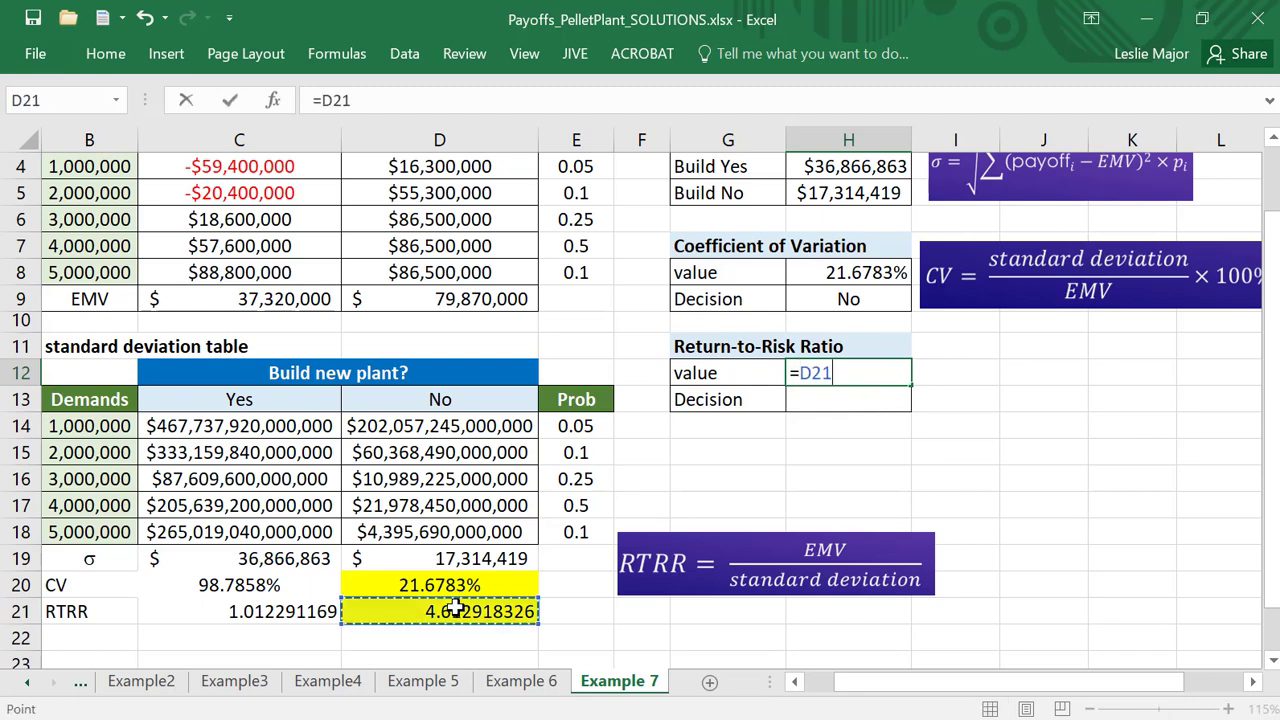
key(Return)
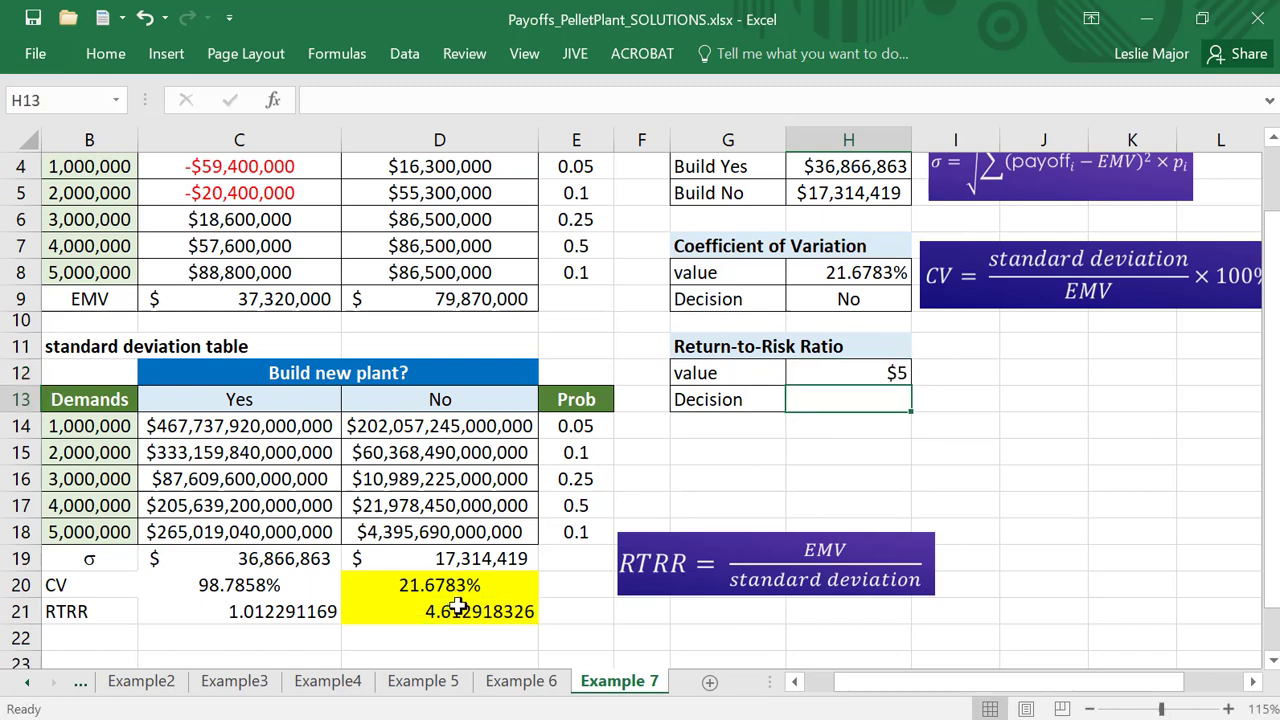
Step: Increase the Return-to-Risk Ratio value in H12 to five decimal places
click(848, 372)
click(105, 53)
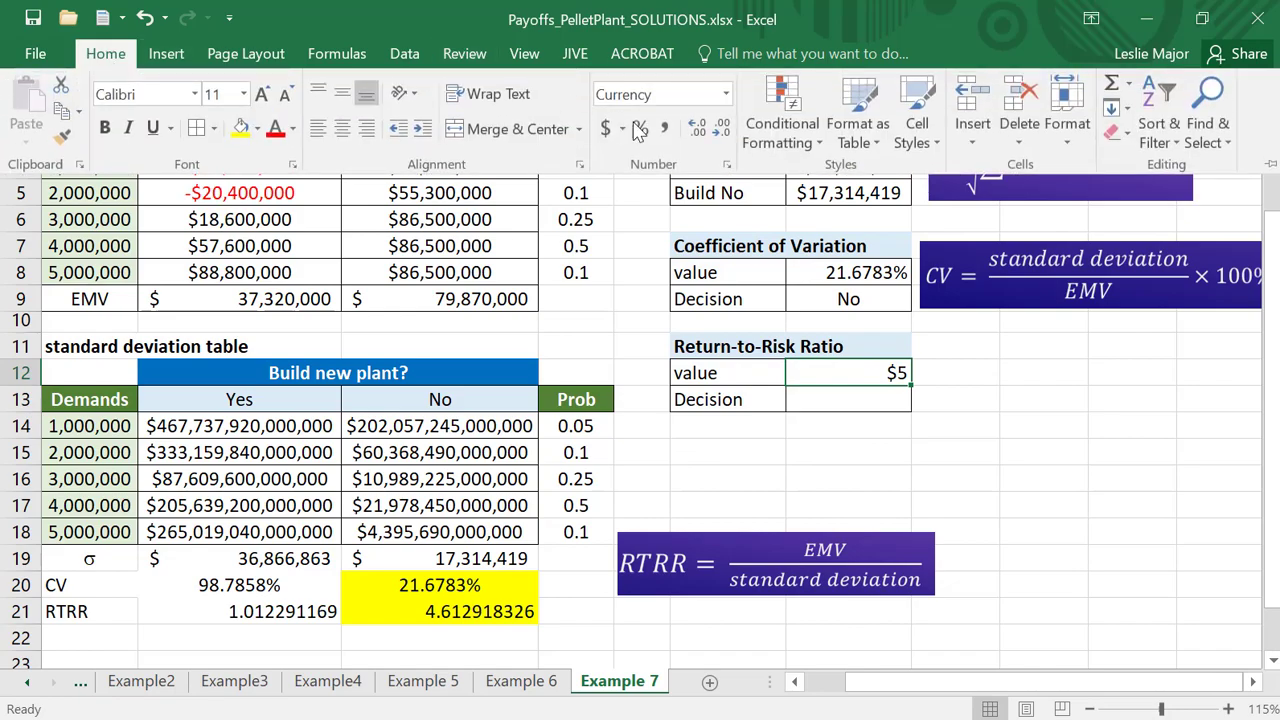
click(697, 128)
click(697, 128)
click(697, 128)
click(697, 128)
click(697, 128)
click(1035, 451)
Step: Fill the Return-to-Risk Ratio decision cell H13 by linking it to the No heading in D13
click(885, 400)
text(=)
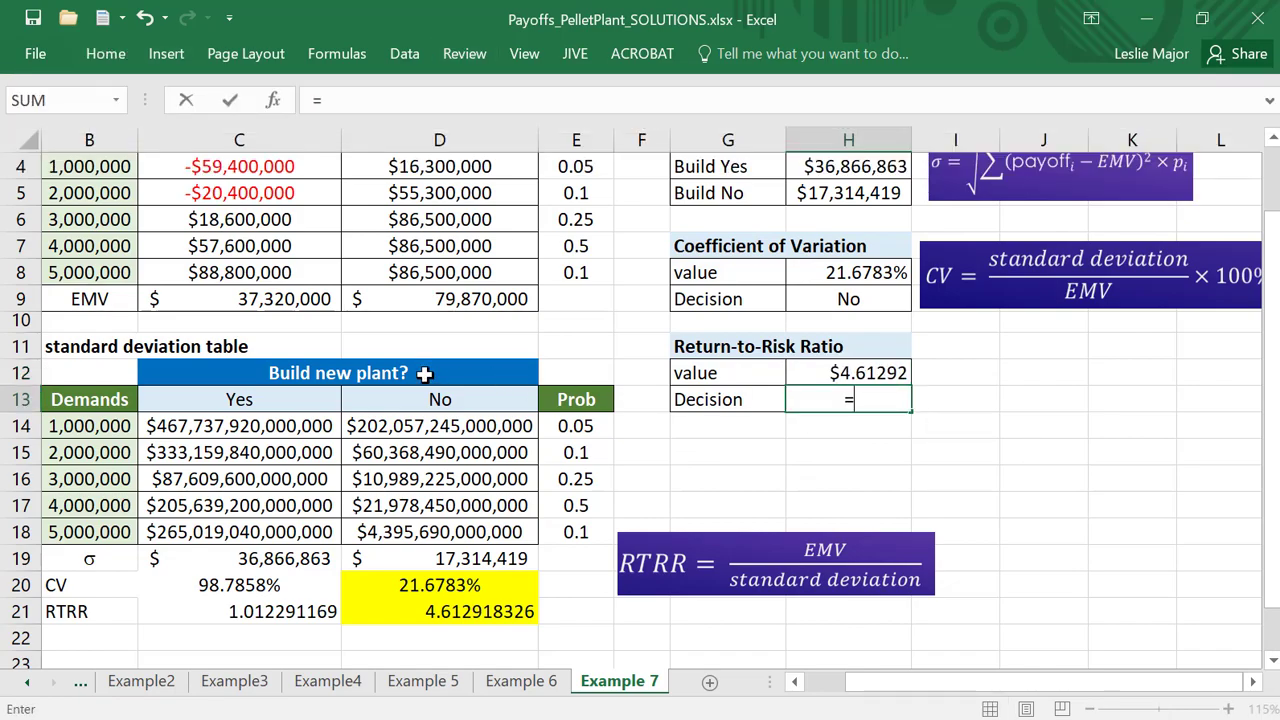
click(428, 398)
key(Return)
click(1006, 474)
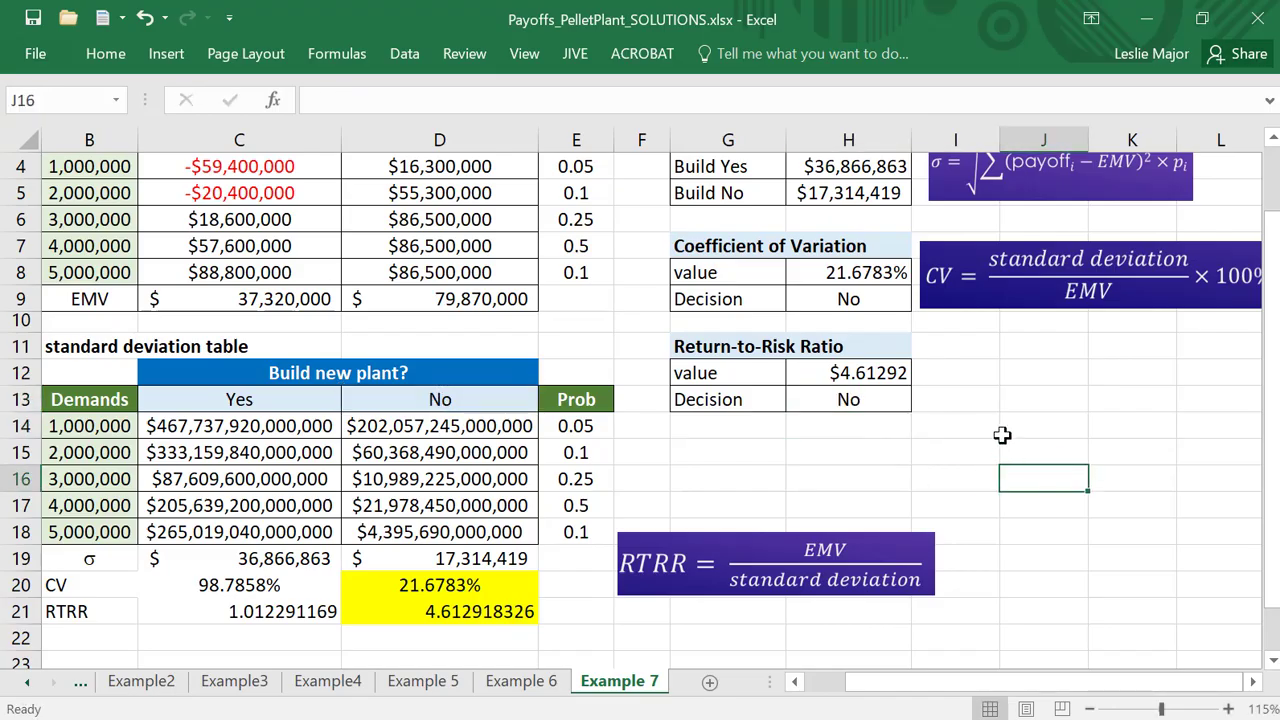
Step: Move the RTRR formula picture beside the Return-to-Risk Ratio table
drag(781, 561, 1088, 372)
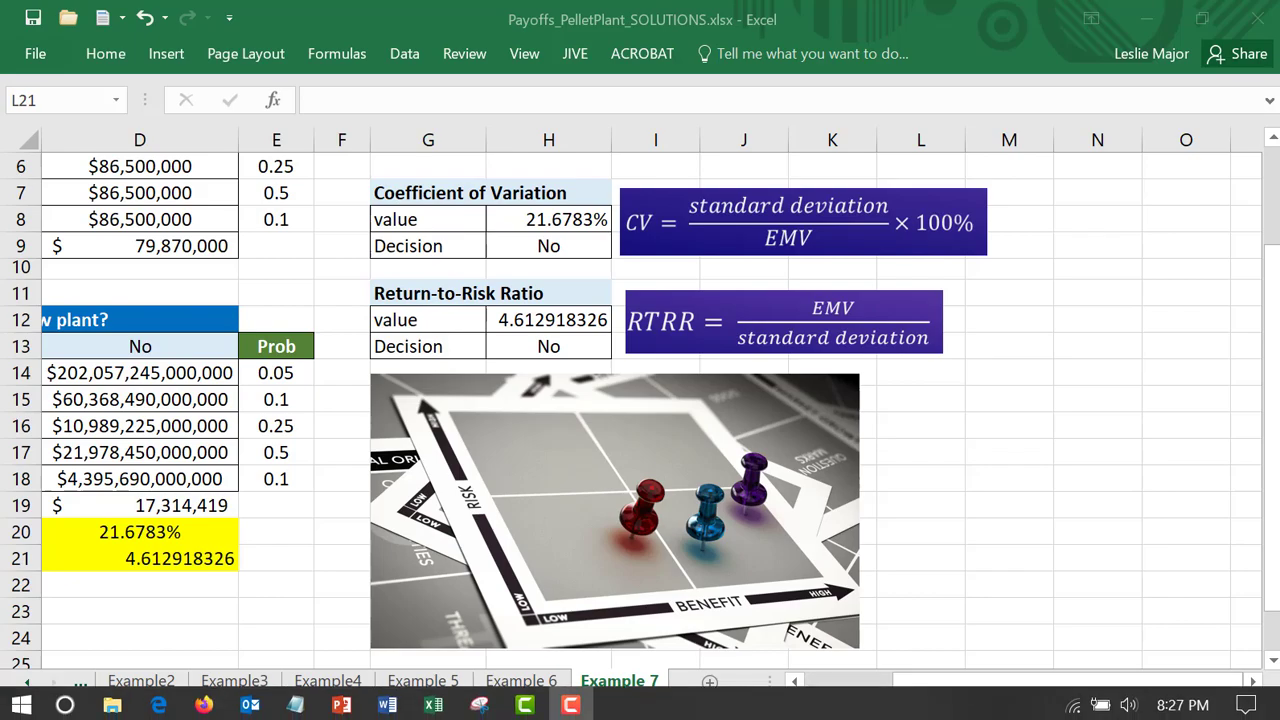
scroll(1274, 540, down, 2)
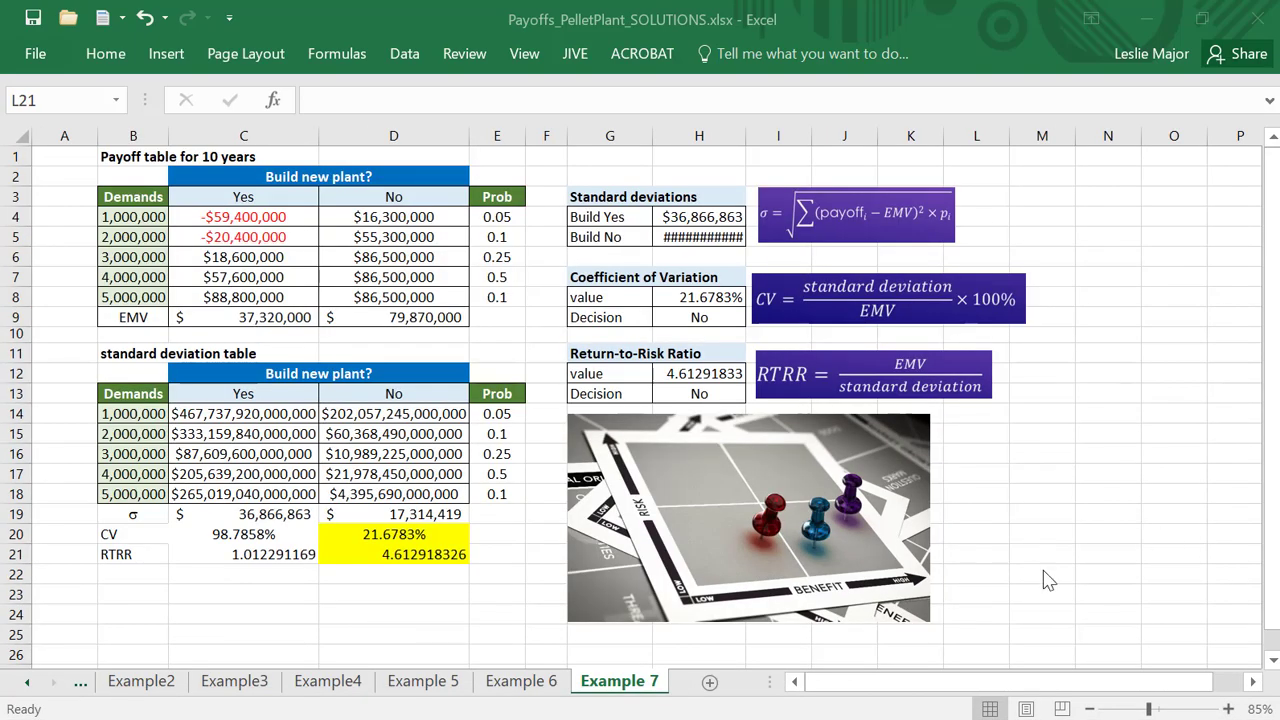